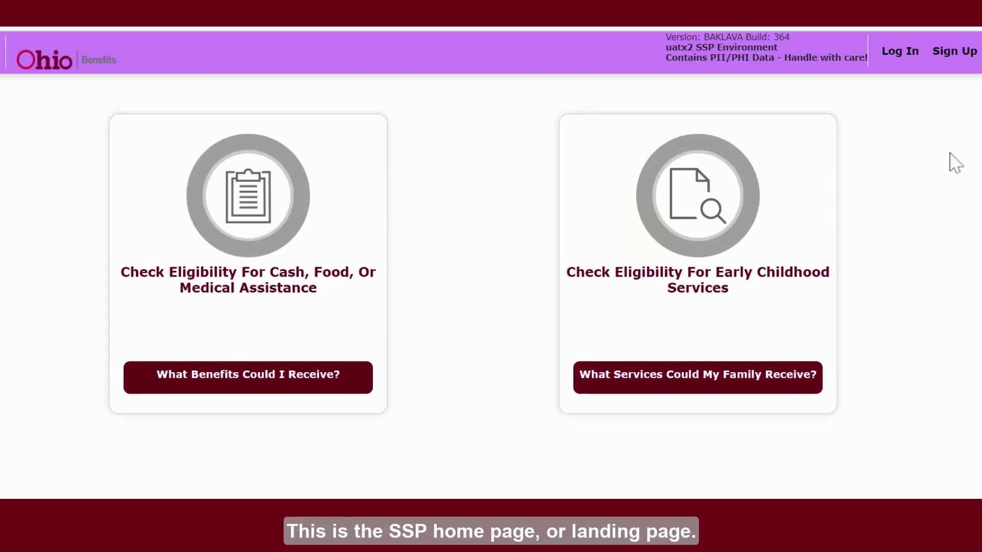
Start a new account and enter the applicant's first name, last name and birth date 01/01/1995
click(959, 58)
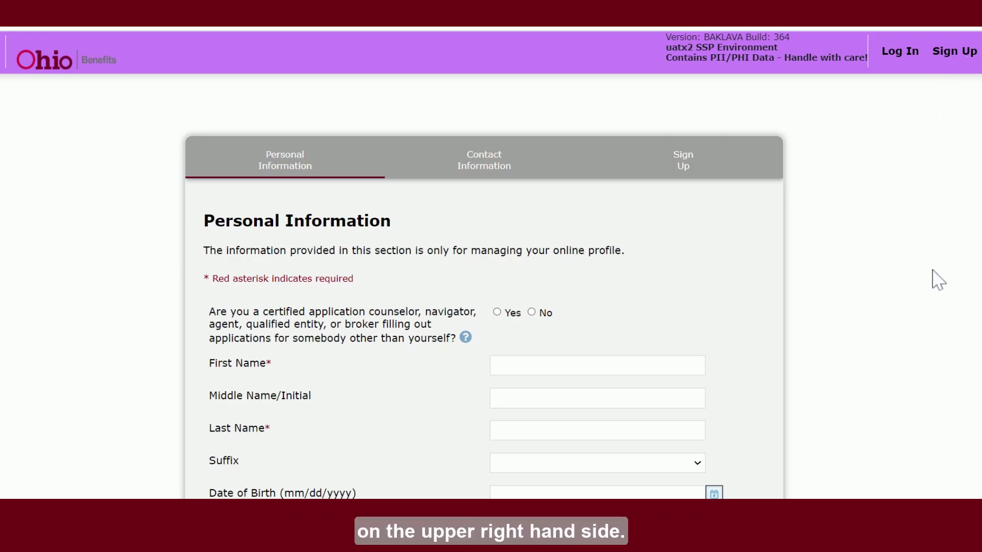
scroll(932, 279, down, 2)
key(Tab)
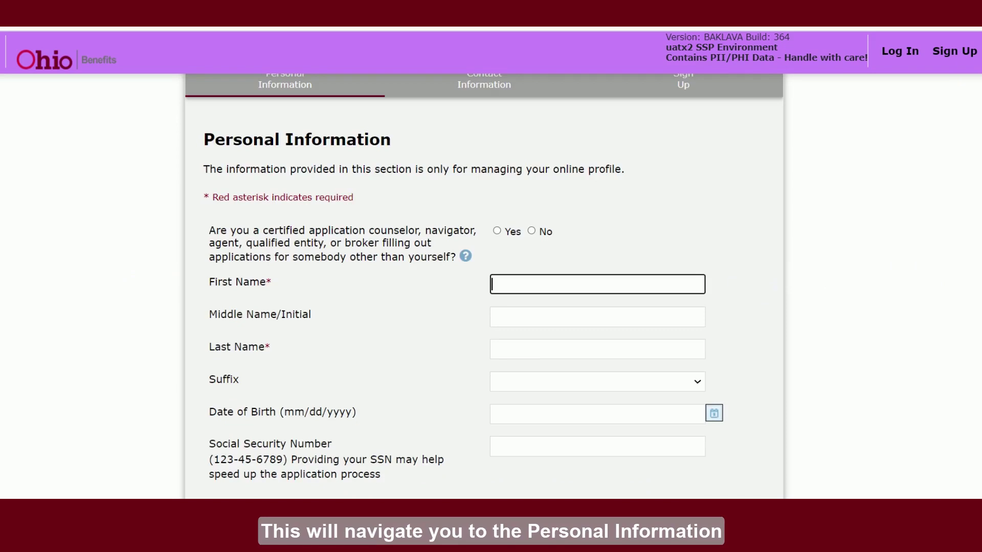
text(Jane)
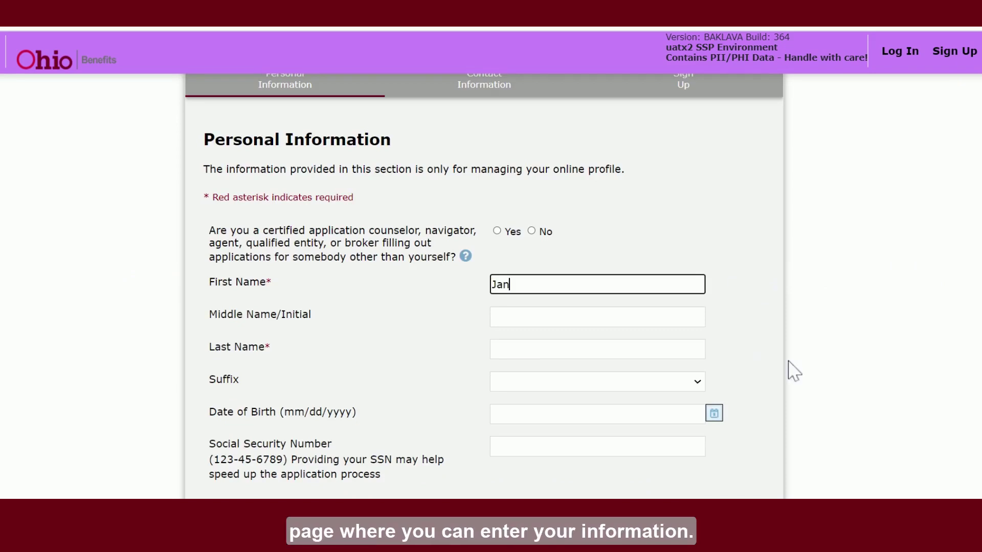
key(Tab)
key(Tab)
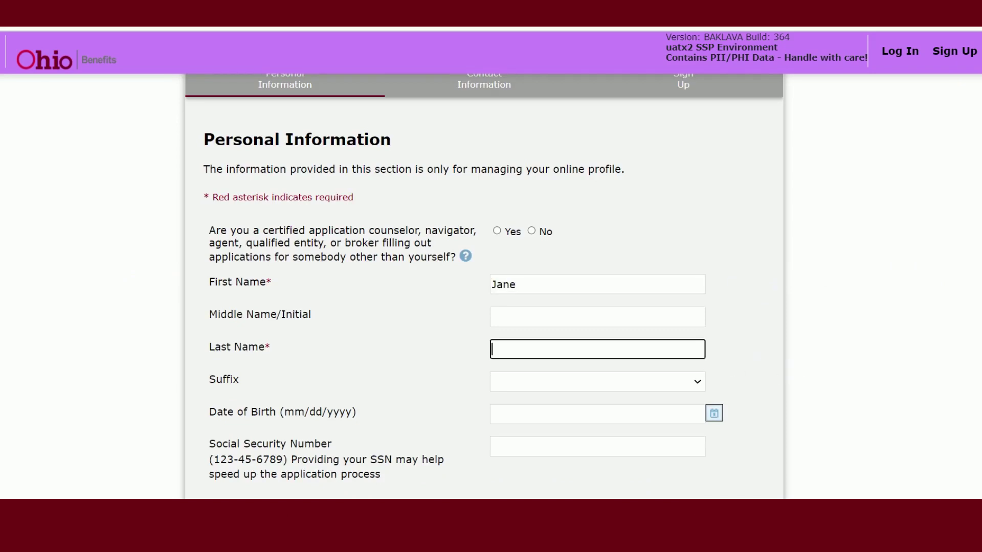
text(Smith)
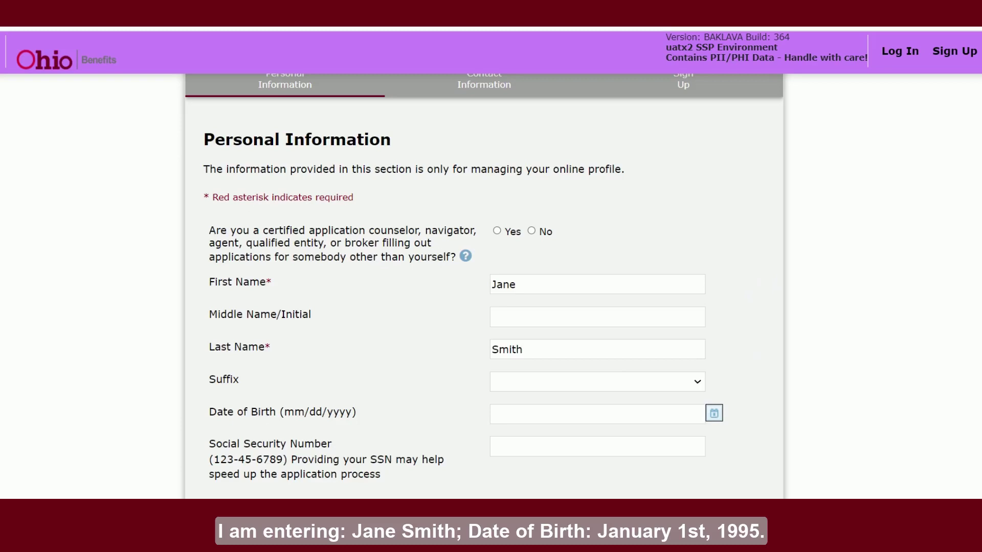
click(632, 413)
text(01/01/1)
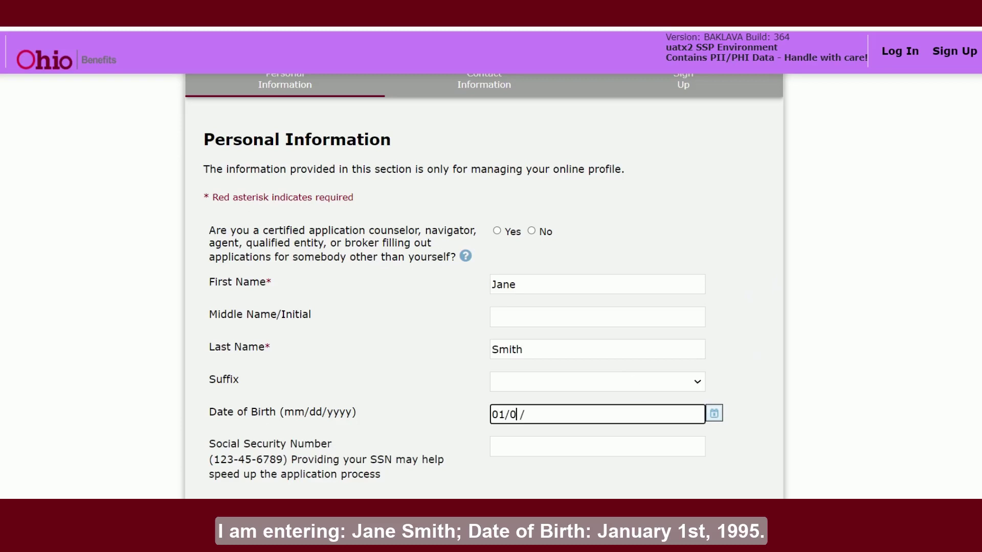
text(995)
click(839, 318)
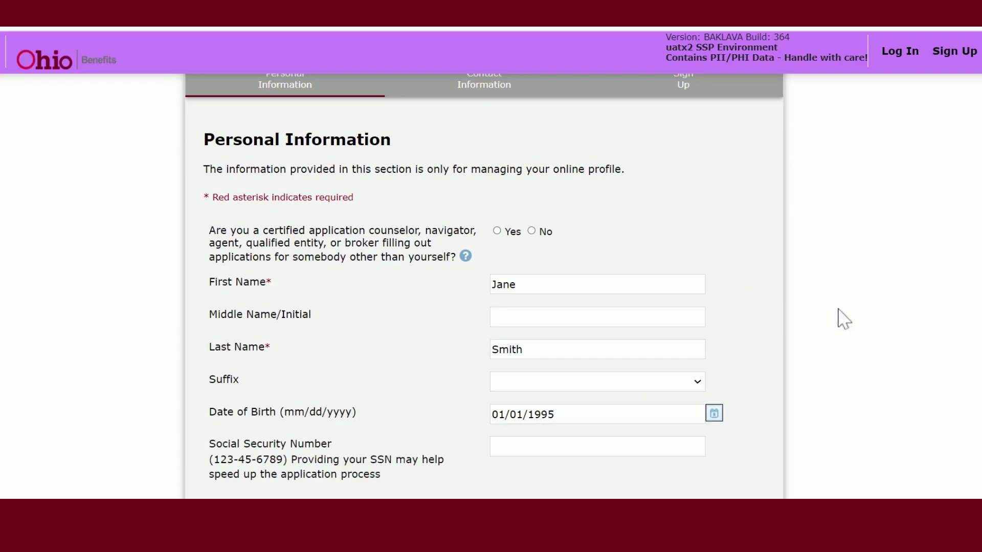
scroll(842, 321, down, 5)
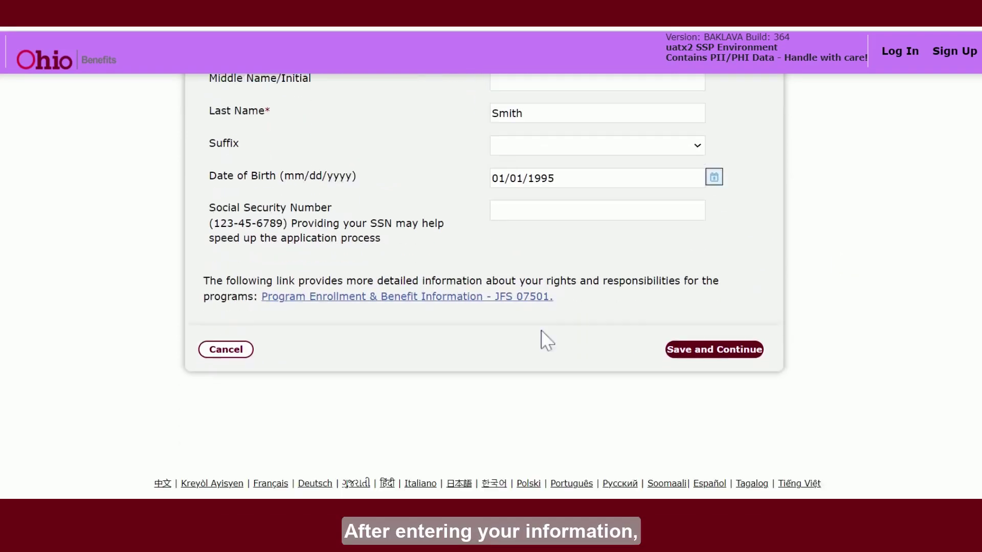
Save the personal details and fill in the mailing address line, city and zip code
click(711, 348)
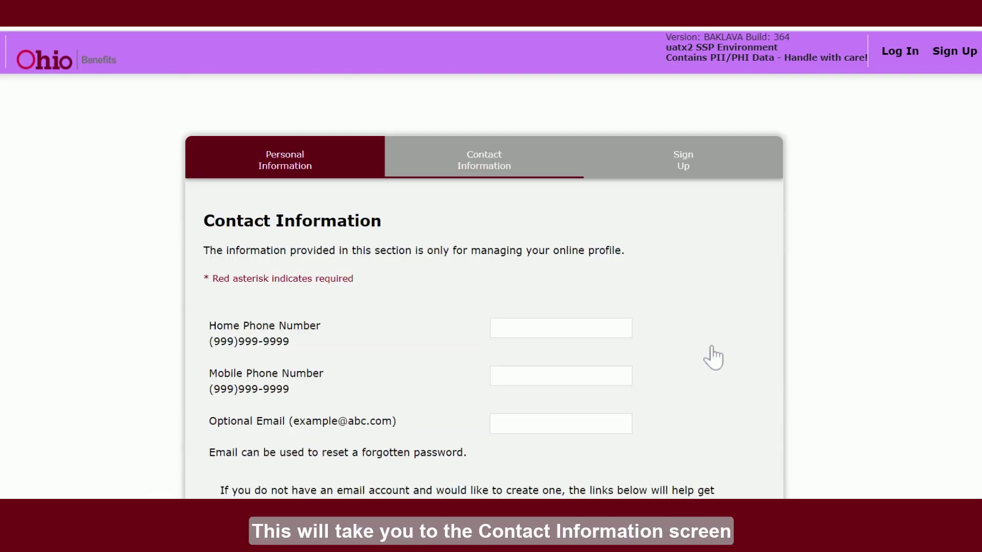
scroll(714, 358, down, 2)
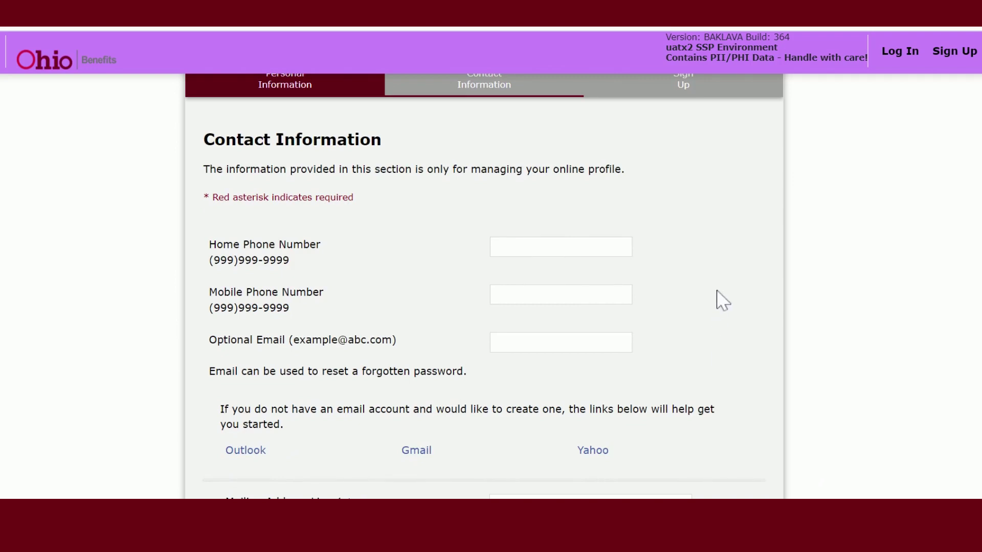
scroll(719, 297, down, 2)
scroll(721, 286, down, 4)
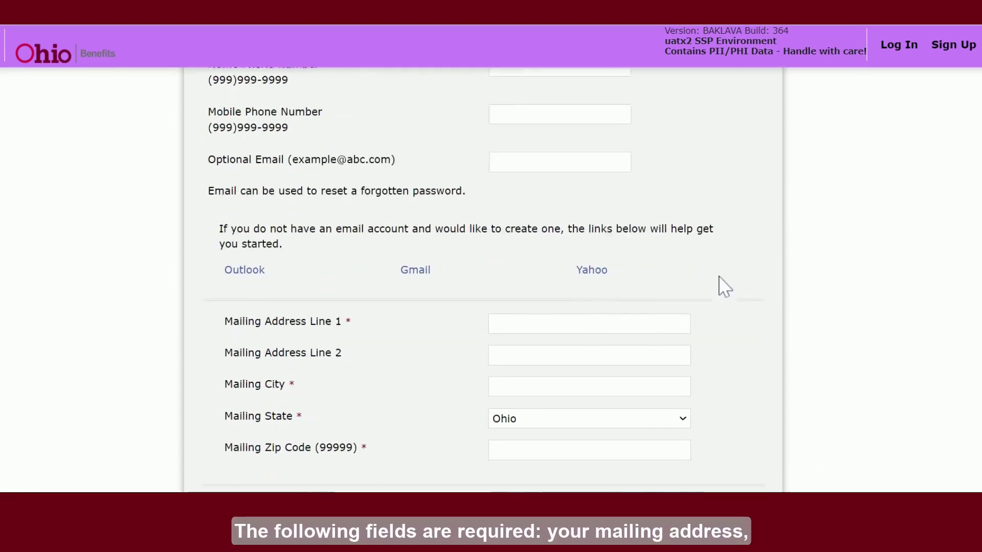
click(666, 258)
text(2)
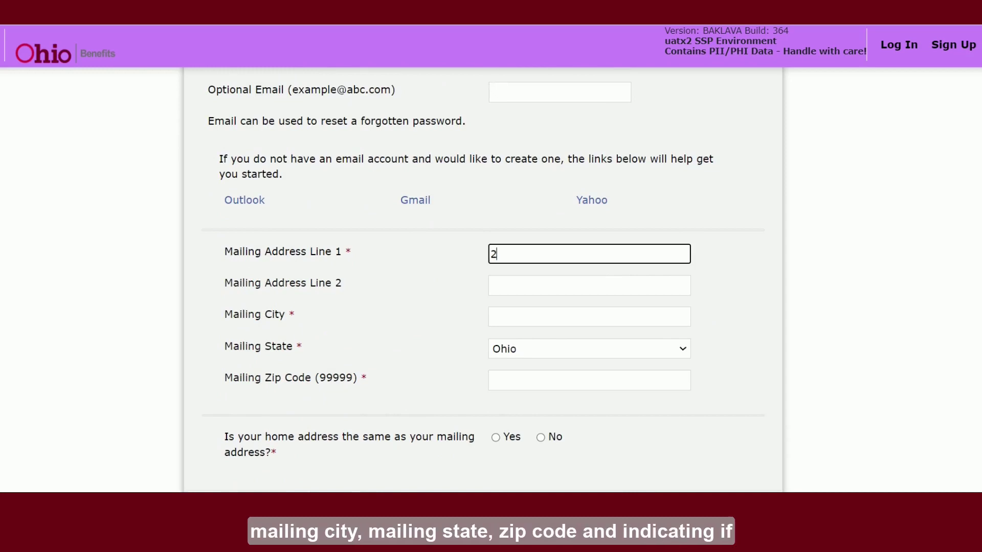
text(22 E Central)
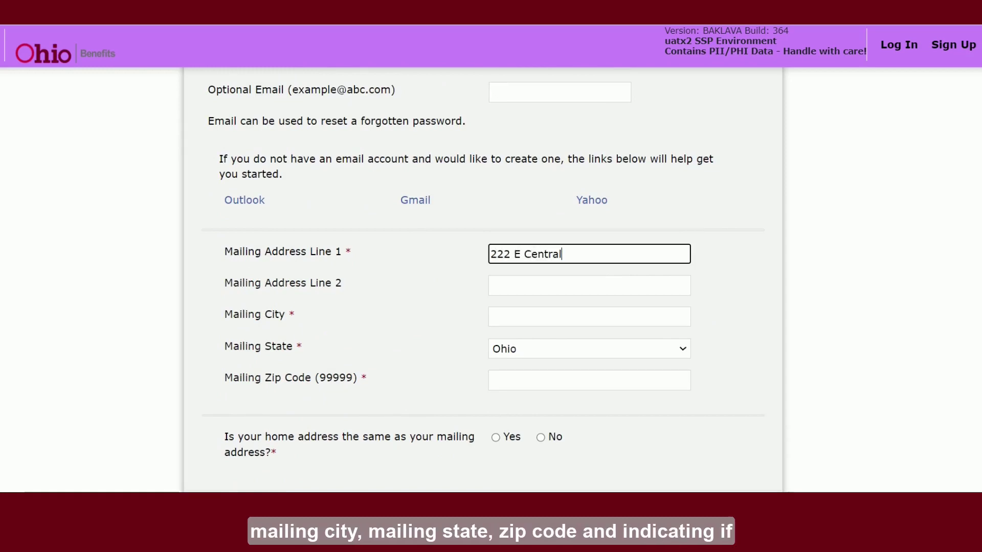
text( Pkway)
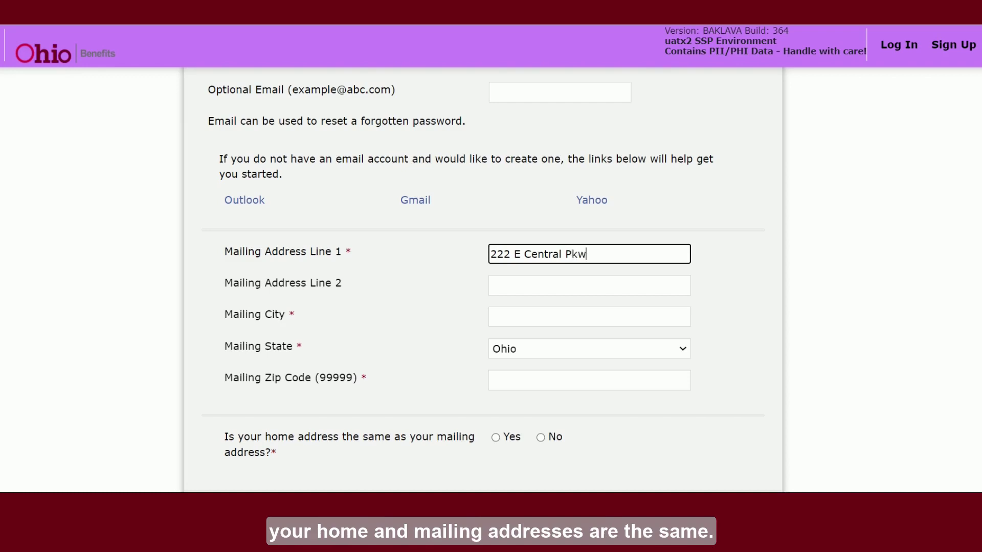
click(589, 316)
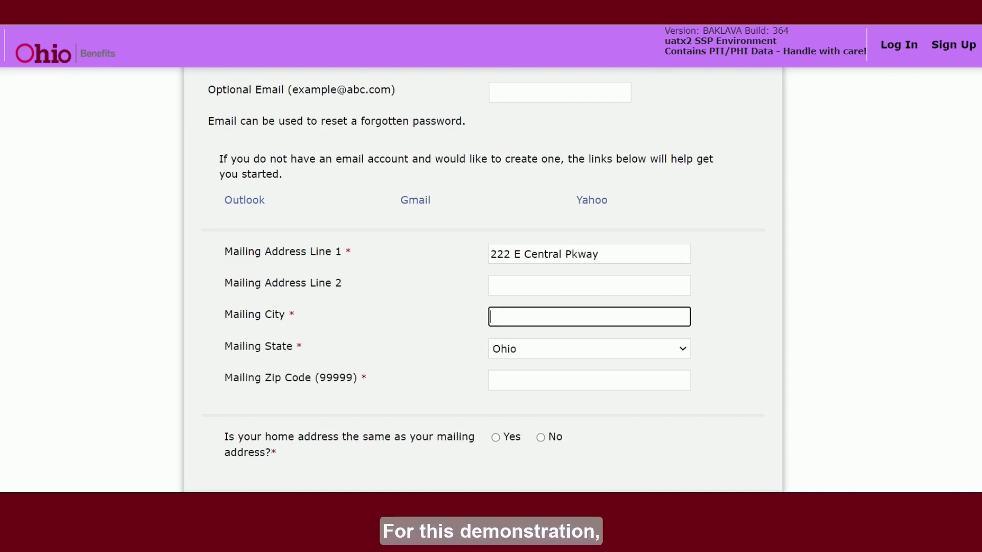
text(Cinc)
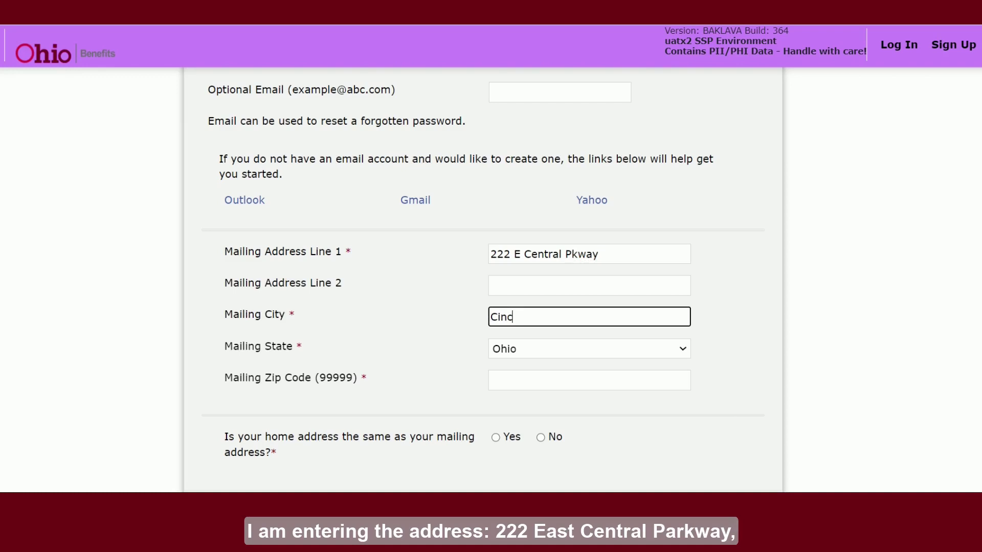
text(innati)
click(634, 378)
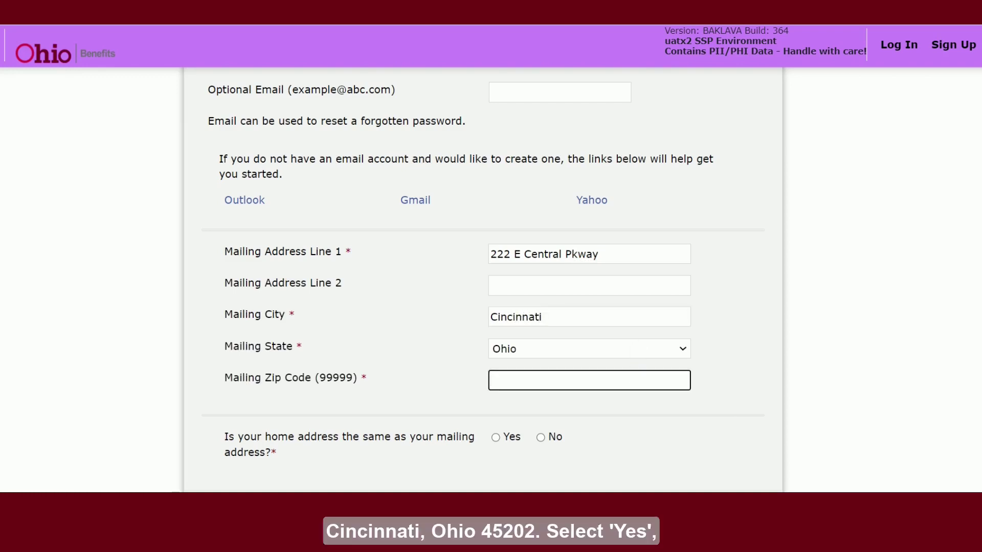
text(45202)
click(964, 390)
Mark the home address as the same as the mailing address and save the contact information
scroll(563, 339, down, 2)
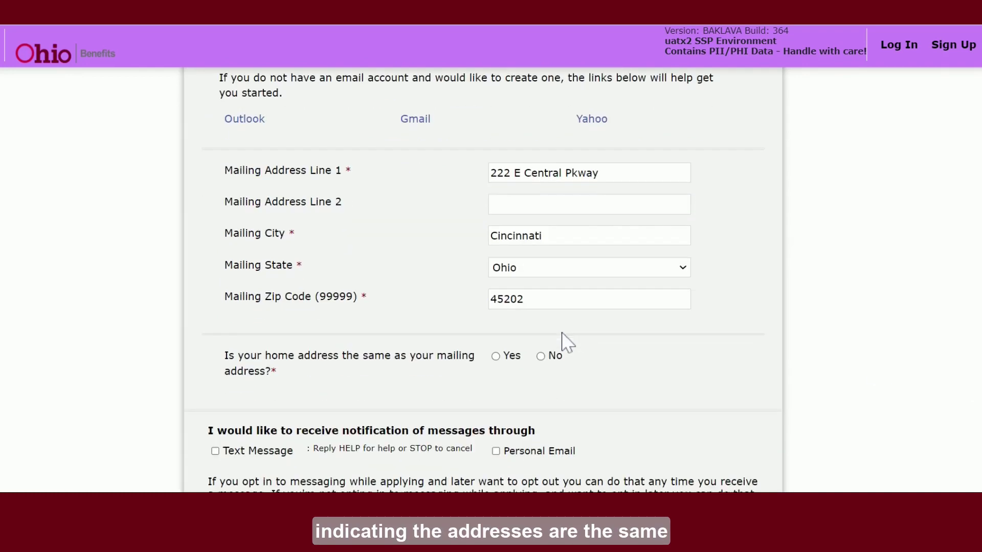
click(498, 357)
scroll(511, 356, down, 3)
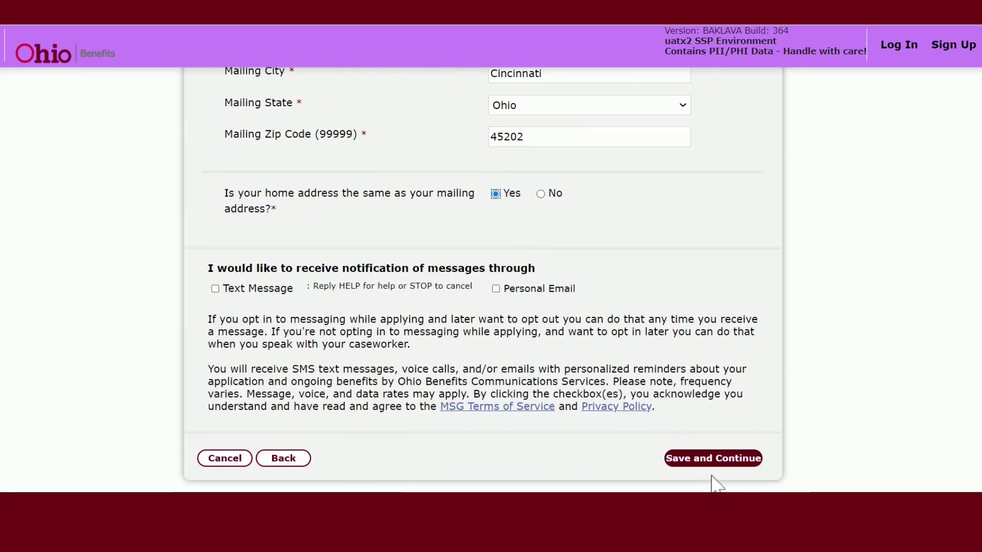
scroll(721, 448, down, 2)
click(711, 385)
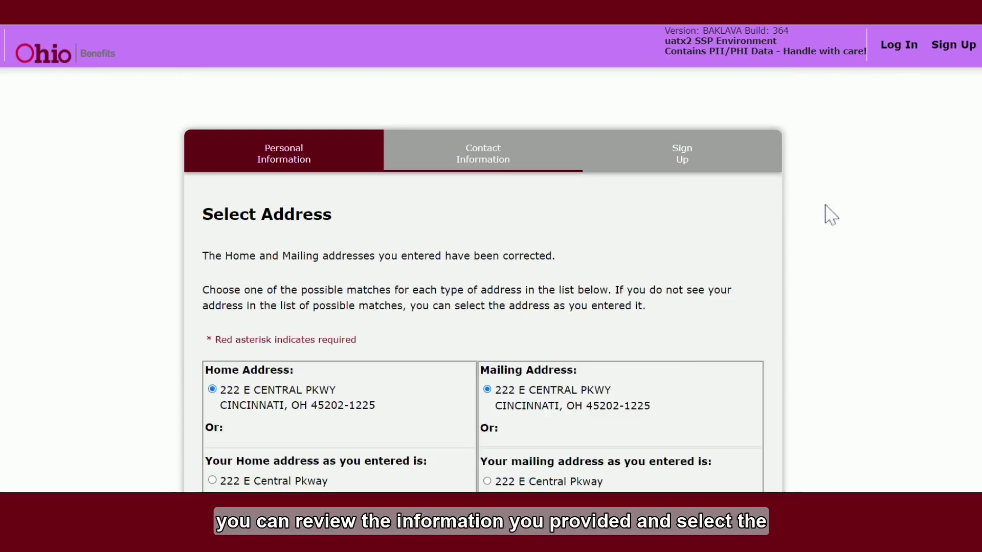
Keep the standardized home and mailing address suggestions and continue to the Sign Up page
scroll(844, 220, down, 3)
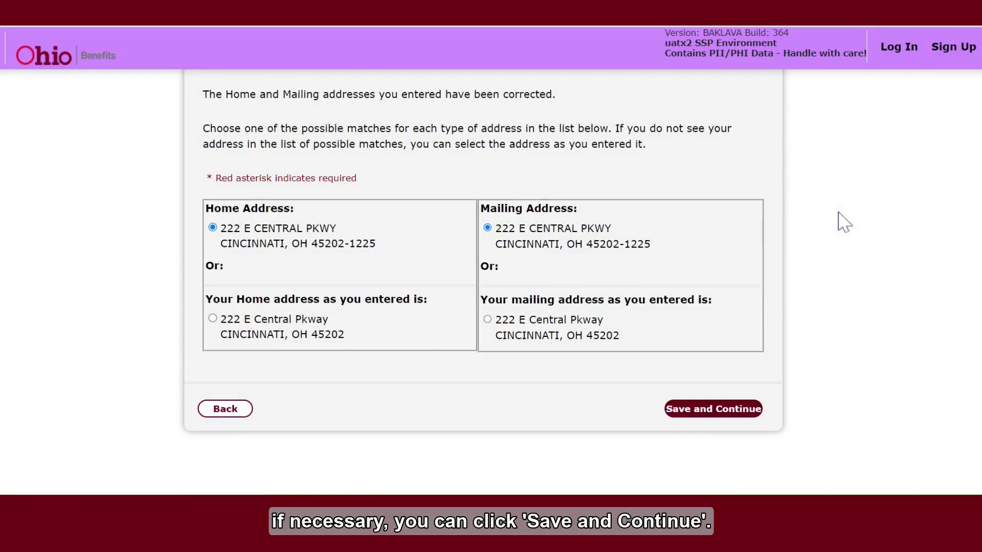
scroll(841, 224, down, 2)
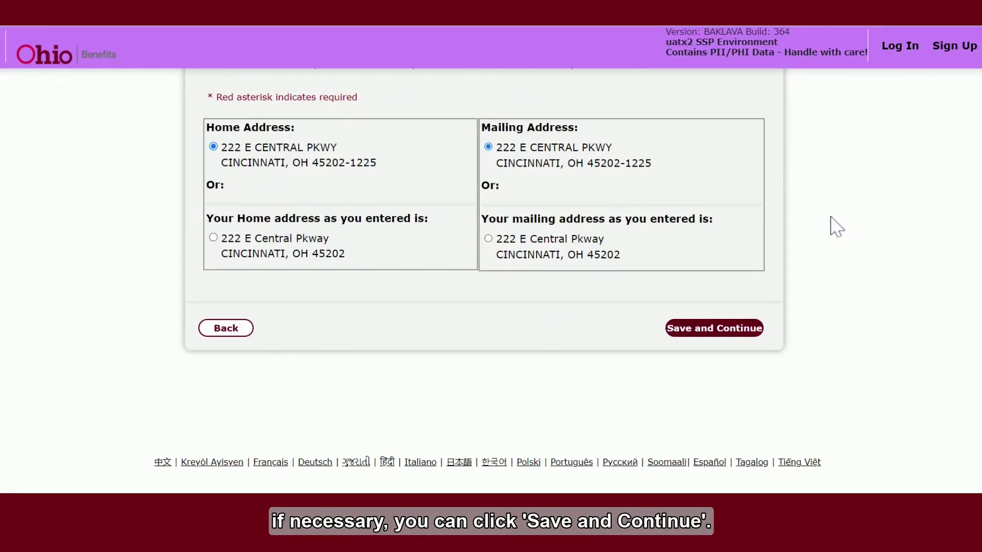
click(719, 330)
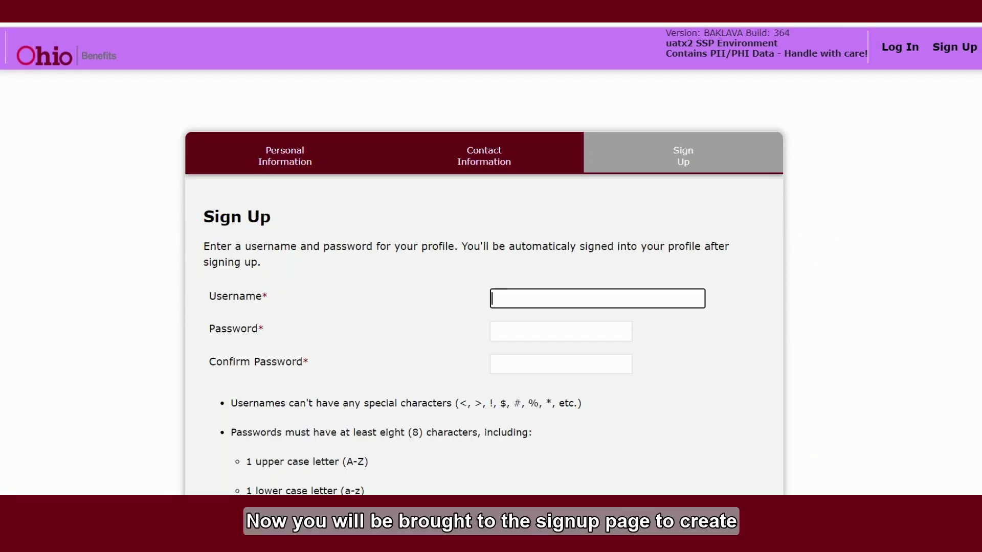
Enter a username and the account password, then confirm the password
text(janesmith)
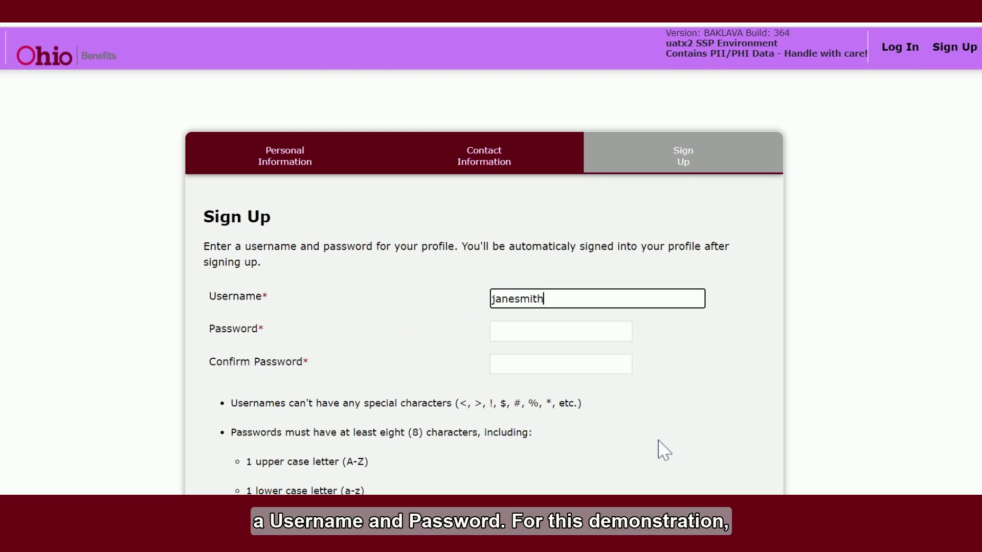
text(123)
key(Tab)
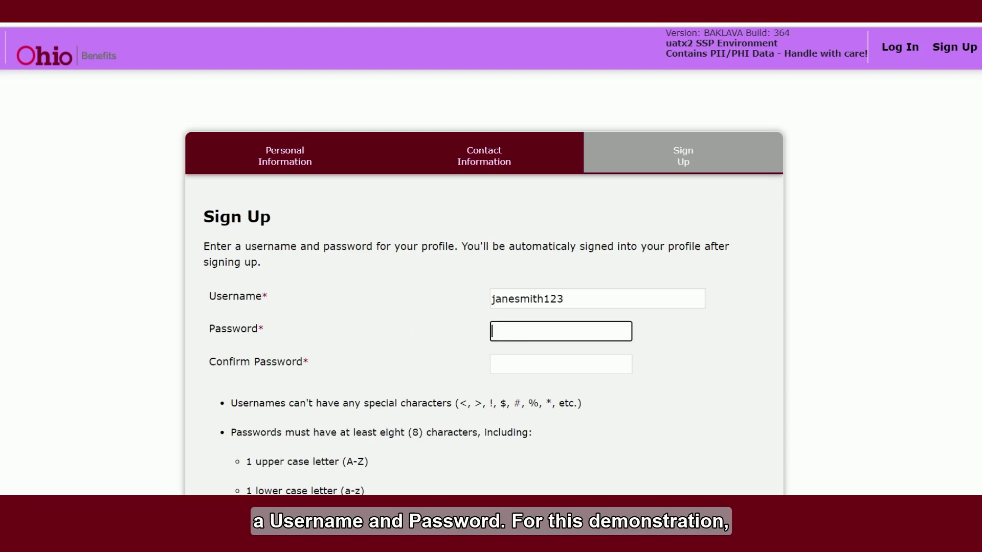
text(•••••••••)
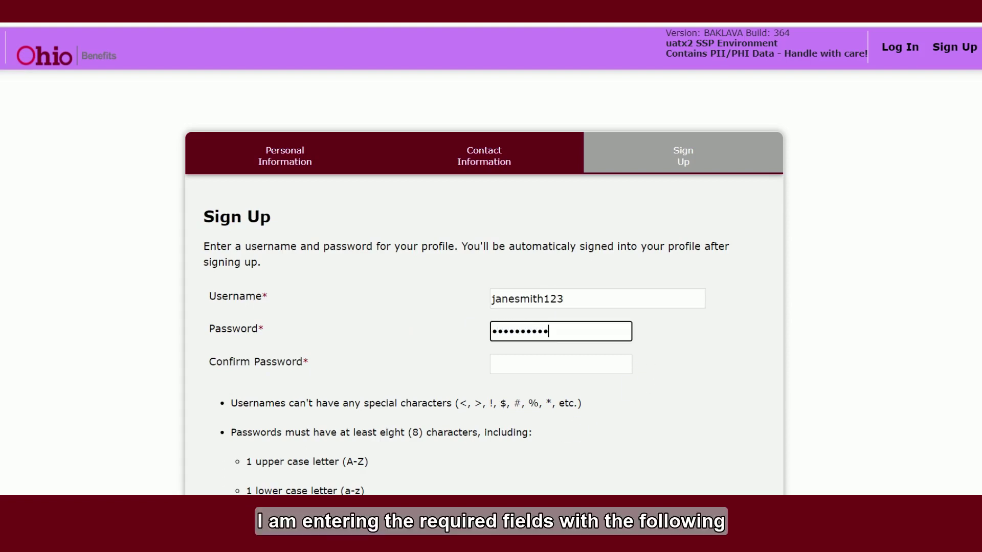
key(Tab)
text(••••••••)
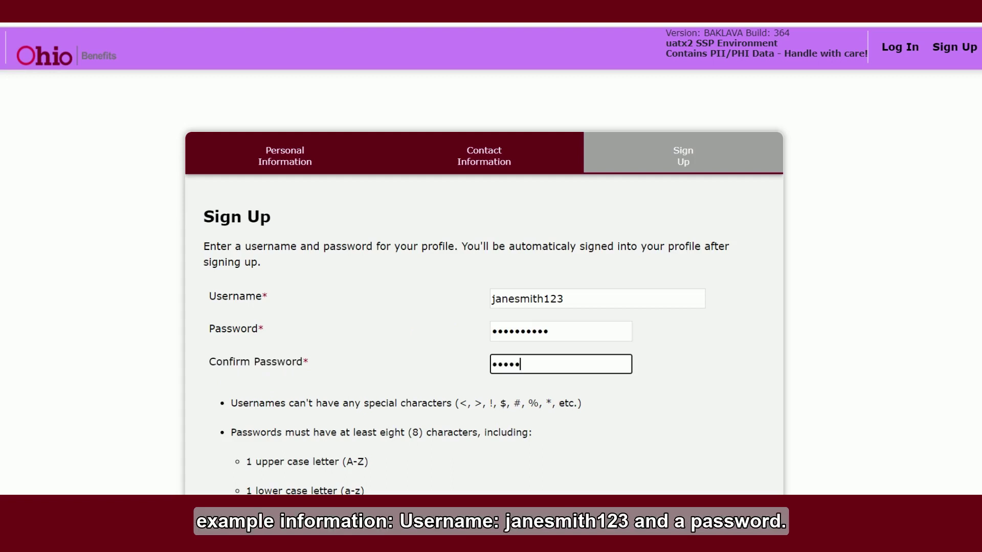
text(•)
click(773, 362)
Answer both security questions with 'Answer', accept the Terms of Use, and submit the sign-up
scroll(775, 357, down, 3)
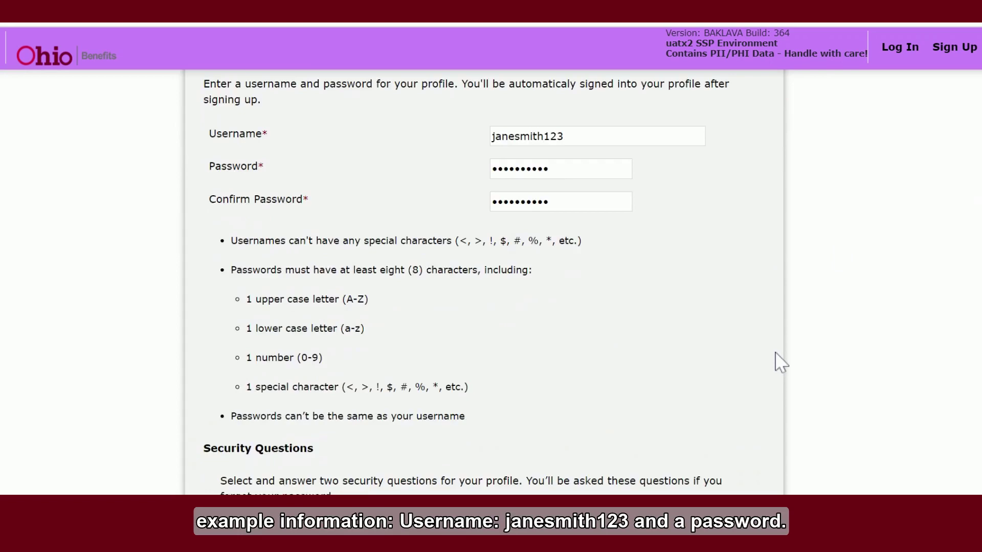
scroll(781, 358, down, 5)
click(640, 327)
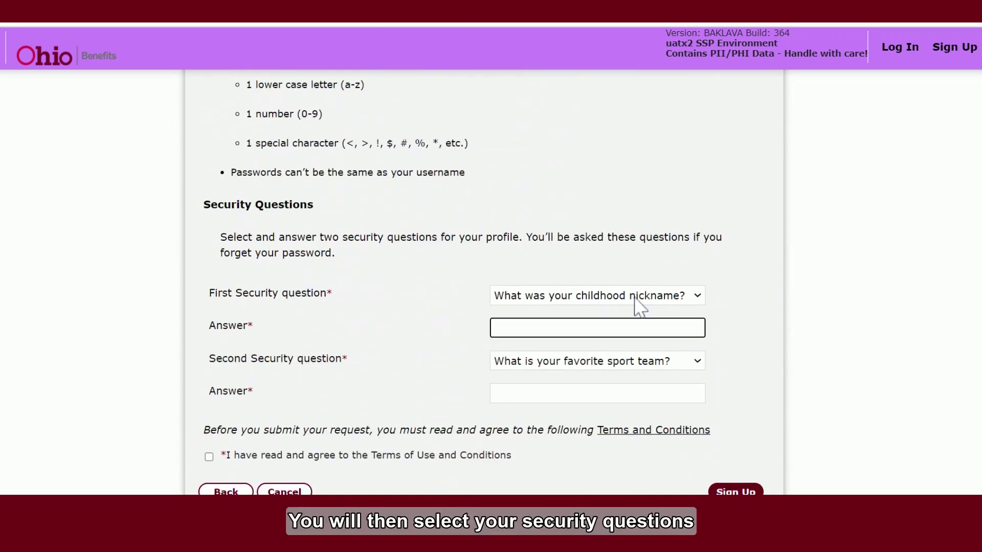
text(Answer)
click(597, 393)
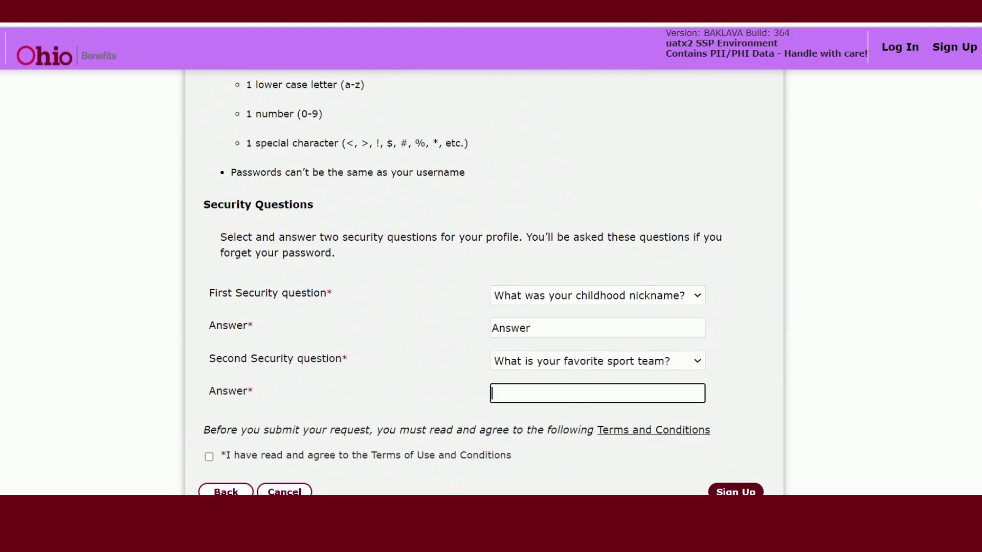
text(Answer)
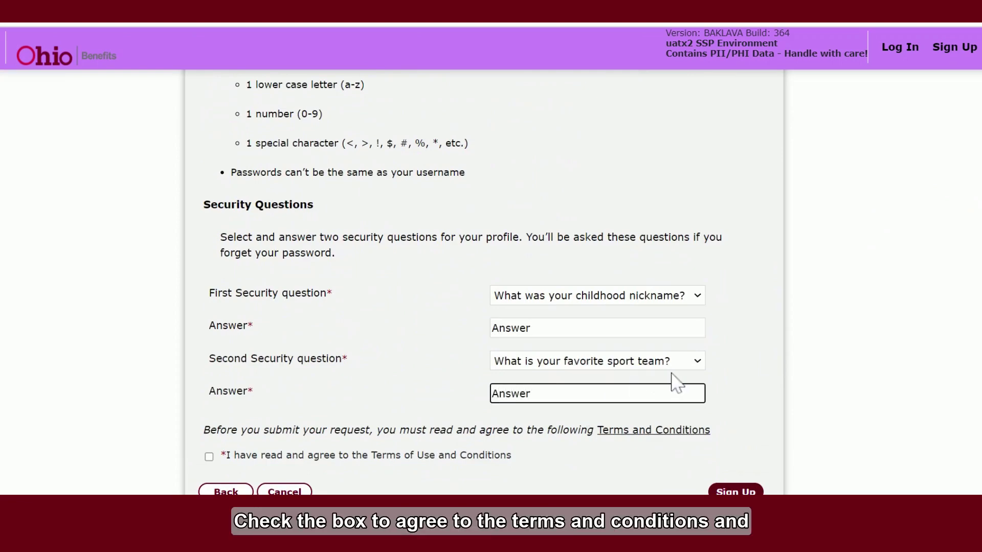
click(768, 373)
scroll(767, 372, down, 3)
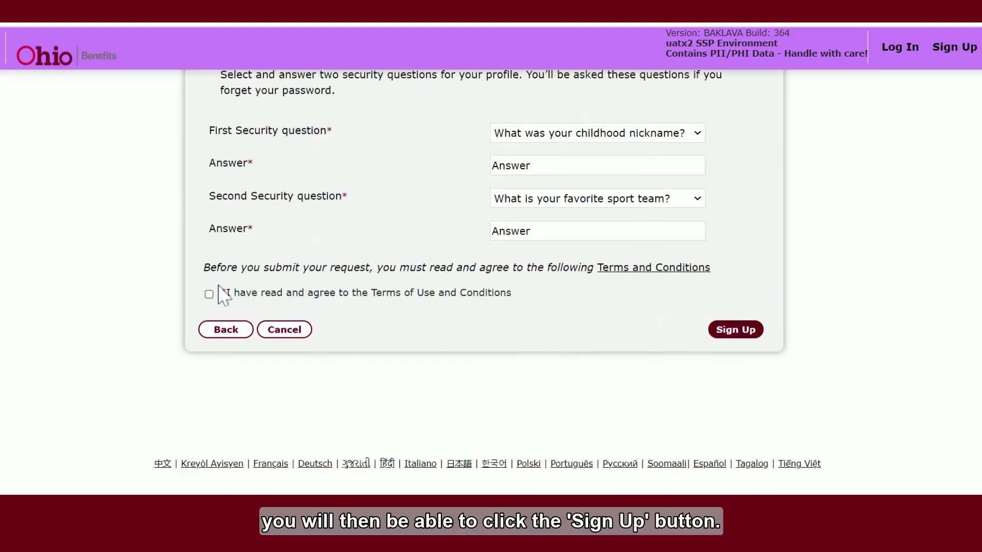
click(210, 295)
click(727, 334)
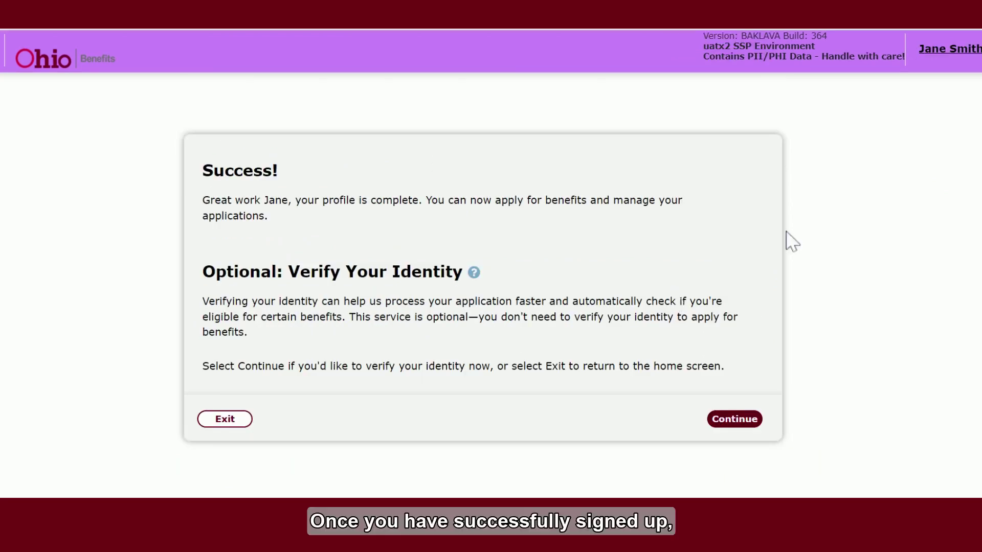
Start identity verification, confirm the personal details, and save the suggested corrected home address
click(738, 426)
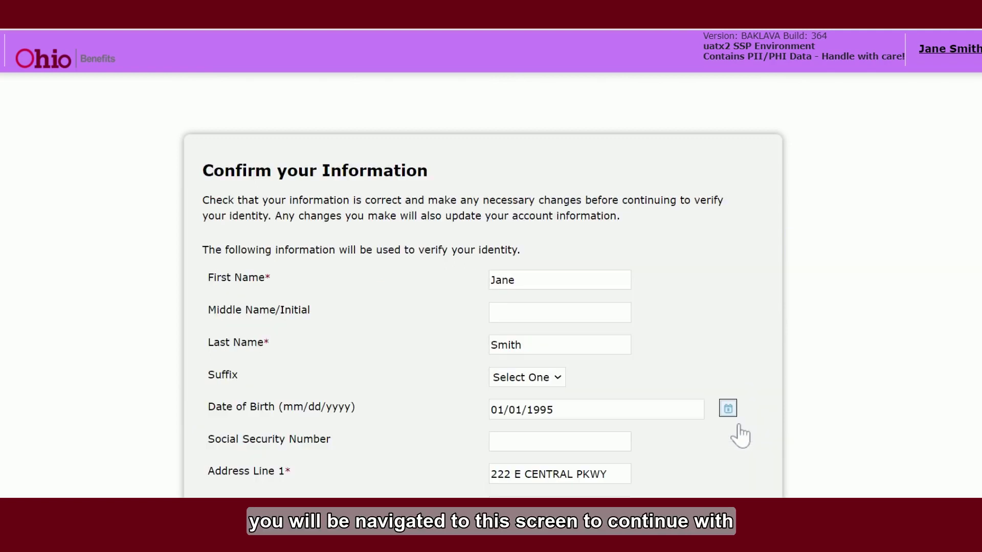
scroll(767, 410, down, 2)
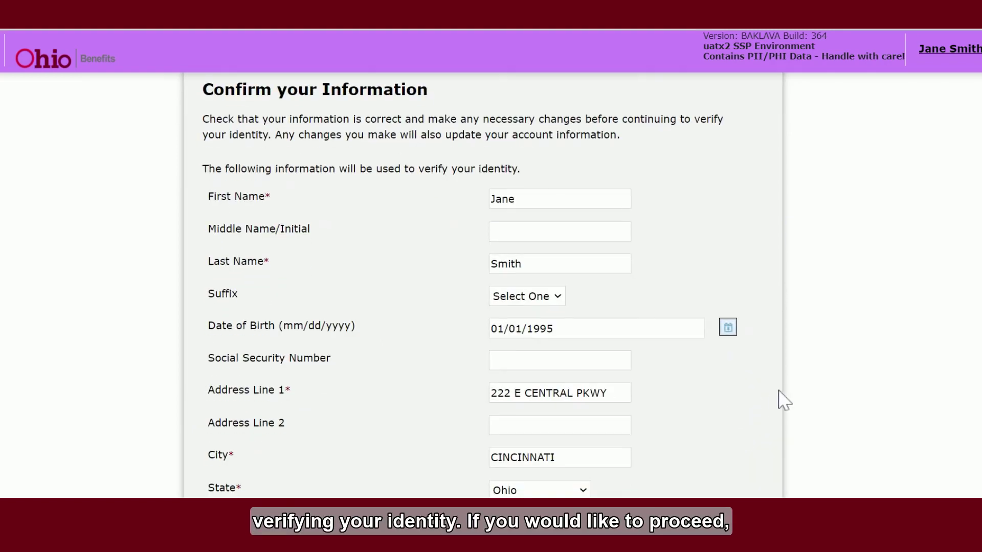
scroll(872, 381, down, 5)
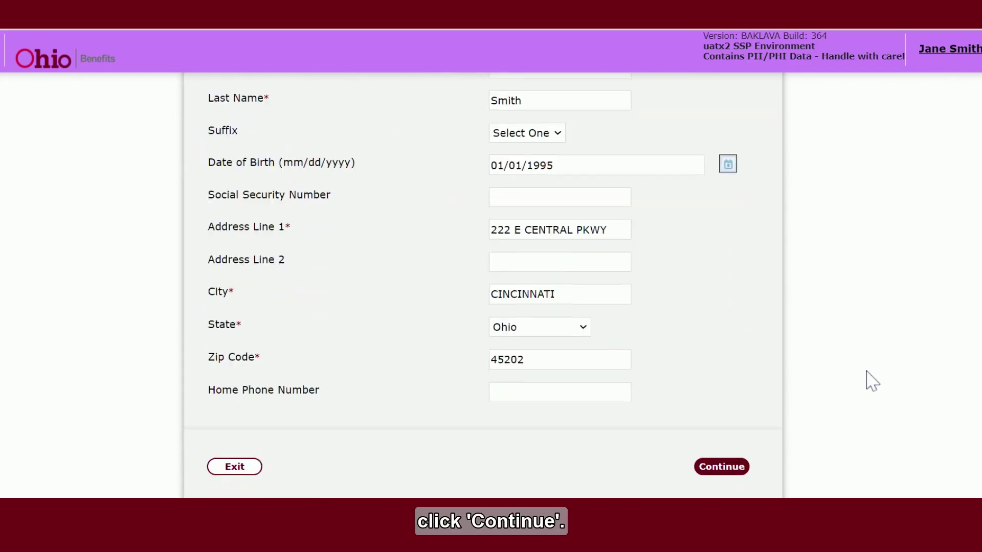
scroll(873, 381, down, 2)
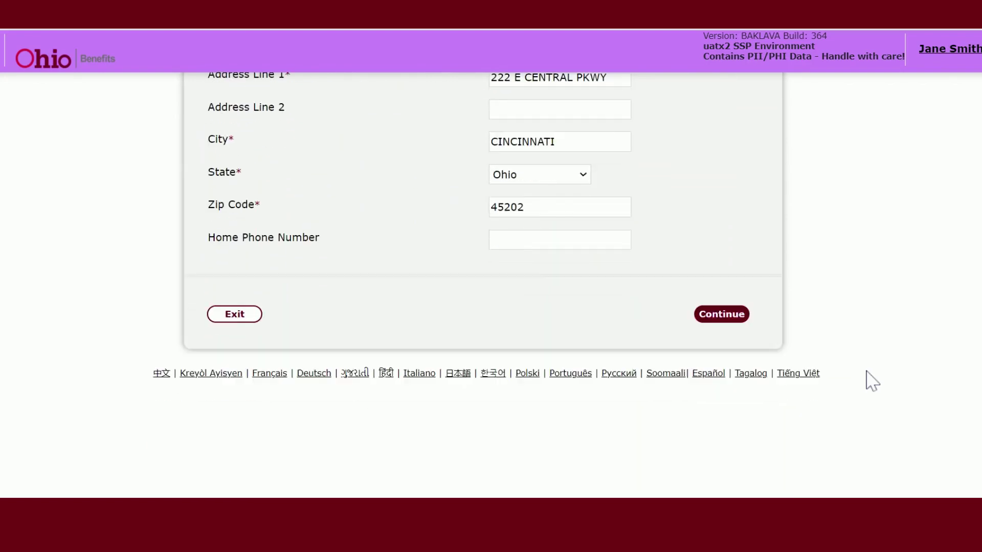
click(725, 315)
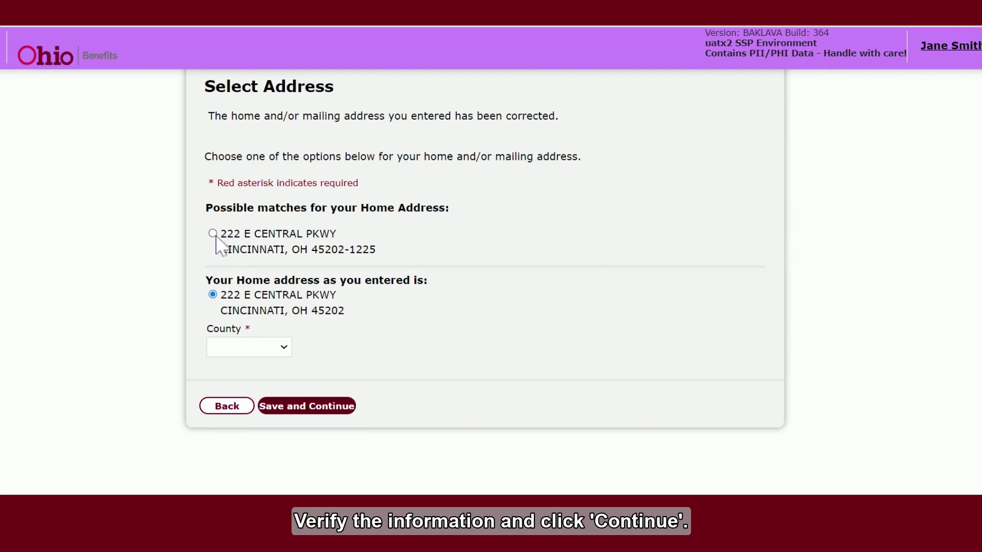
click(214, 234)
click(307, 367)
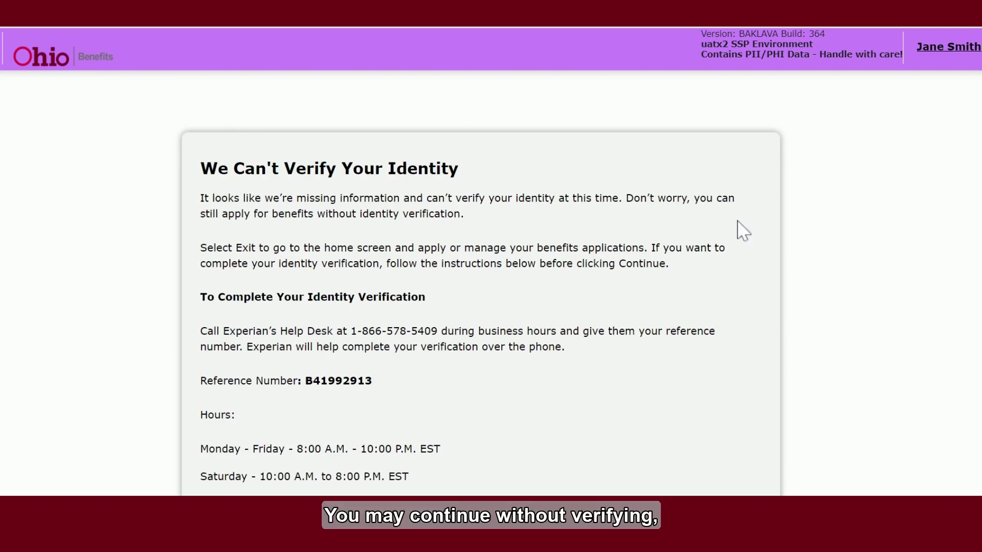
Continue past the can't-verify notice and the identity-verified Success page to the benefits home page
scroll(741, 230, down, 3)
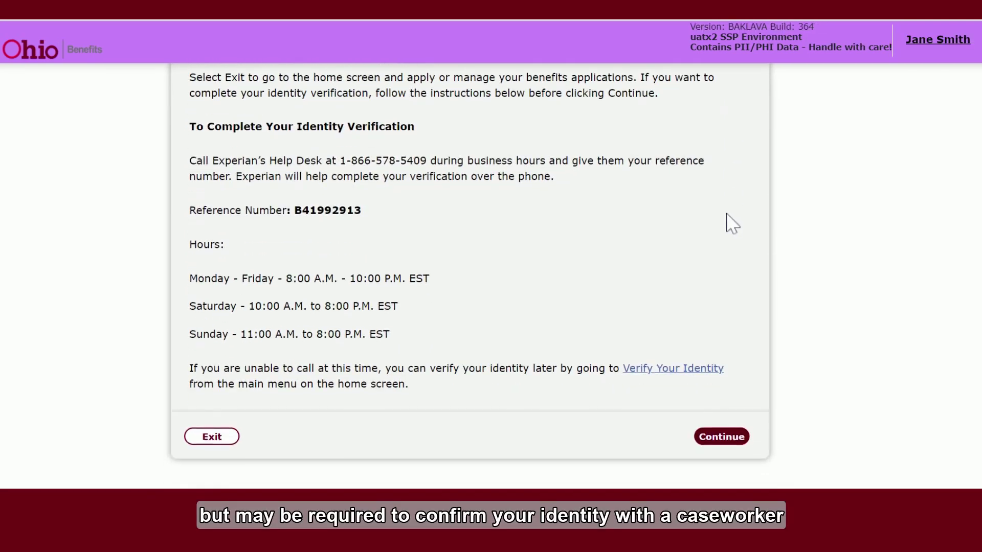
scroll(731, 223, down, 2)
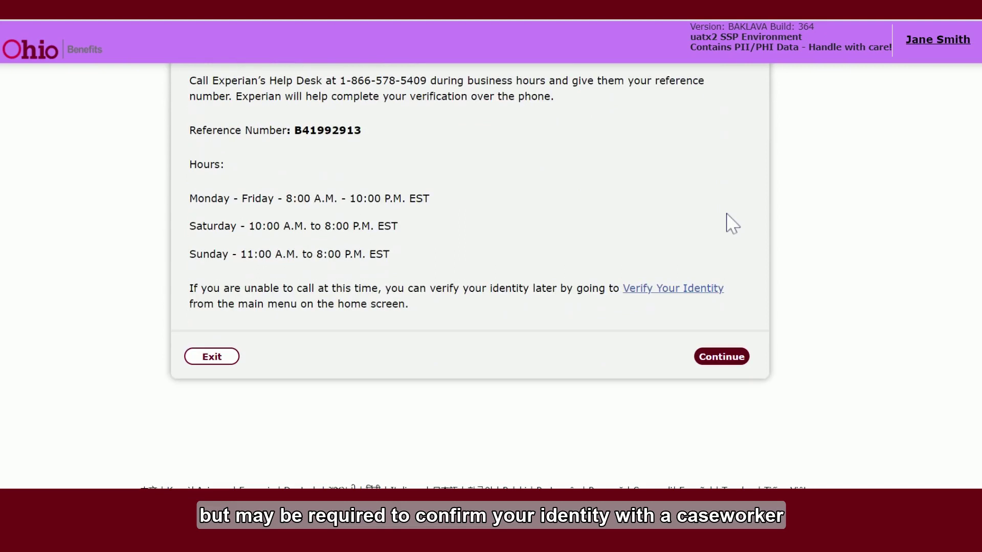
click(735, 364)
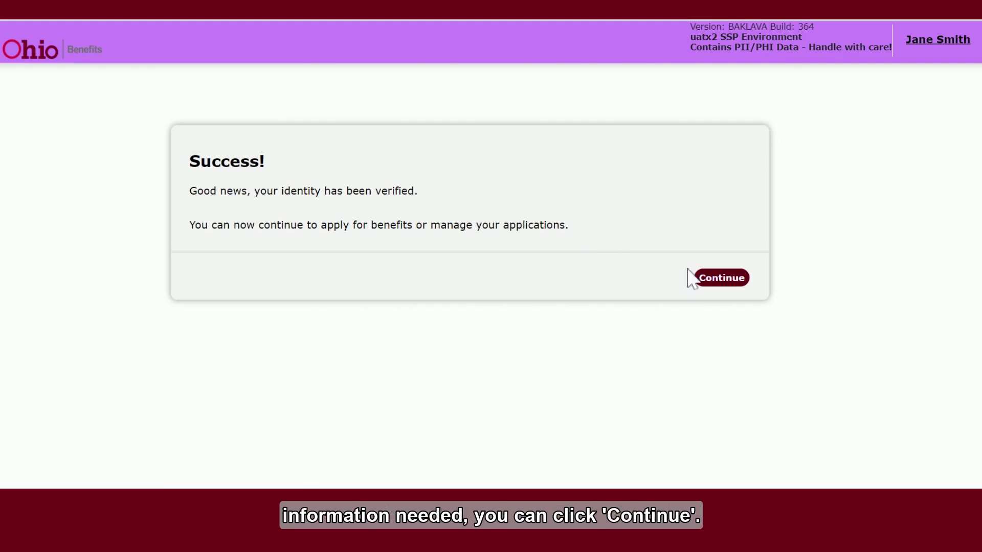
click(722, 280)
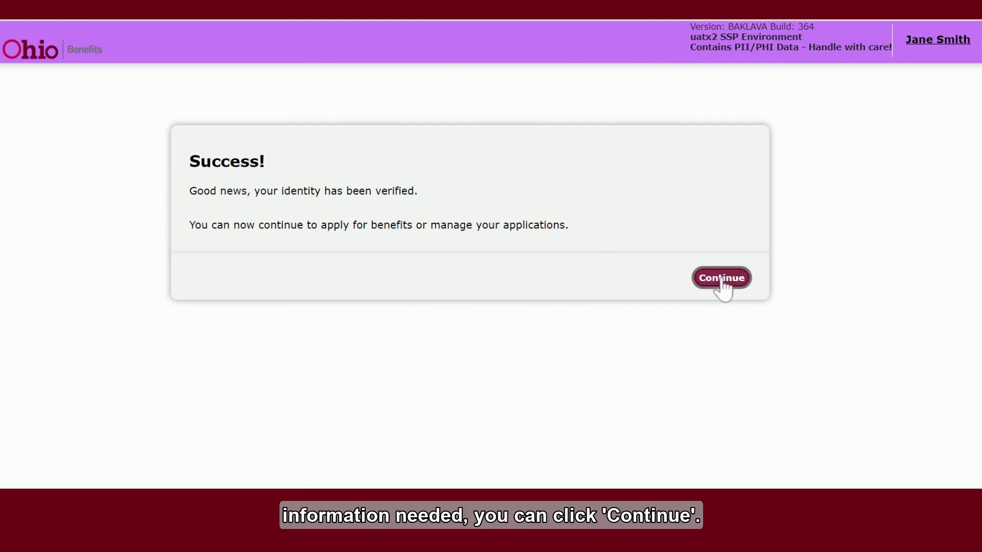